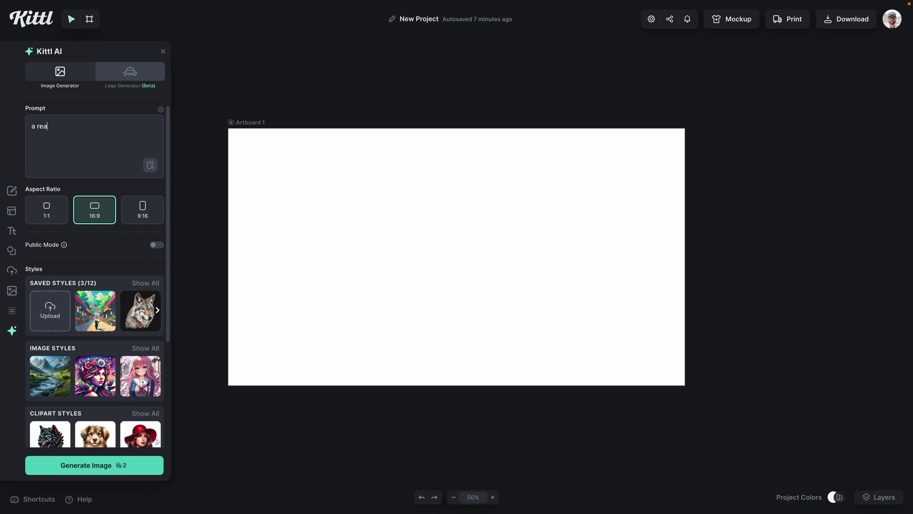
- Finish the realistic fantasy prompt describing a glowing white stag beside a forest river
{"action": "type", "text": "istic fantasy"}
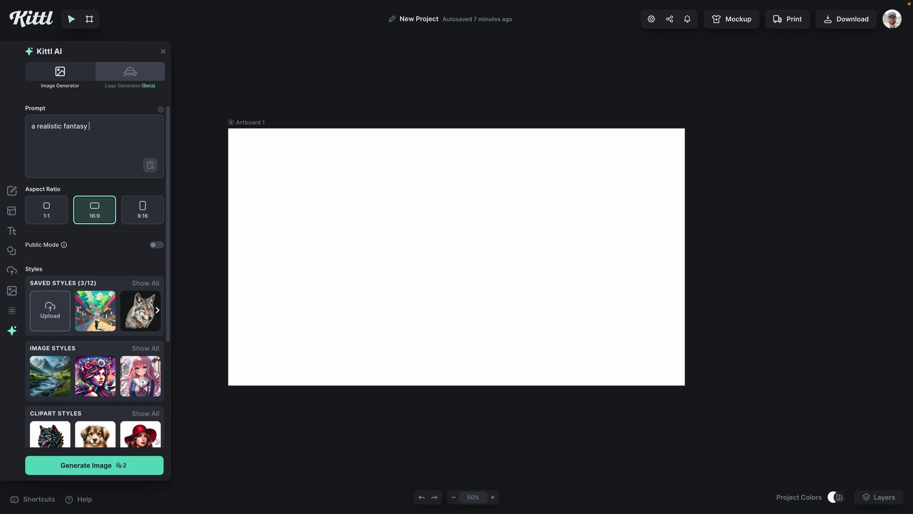
{"action": "type", "text": "sc"}
{"action": "type", "text": "ene with a glowing white stag by a crystal clear river in a lush forest, ethera"}
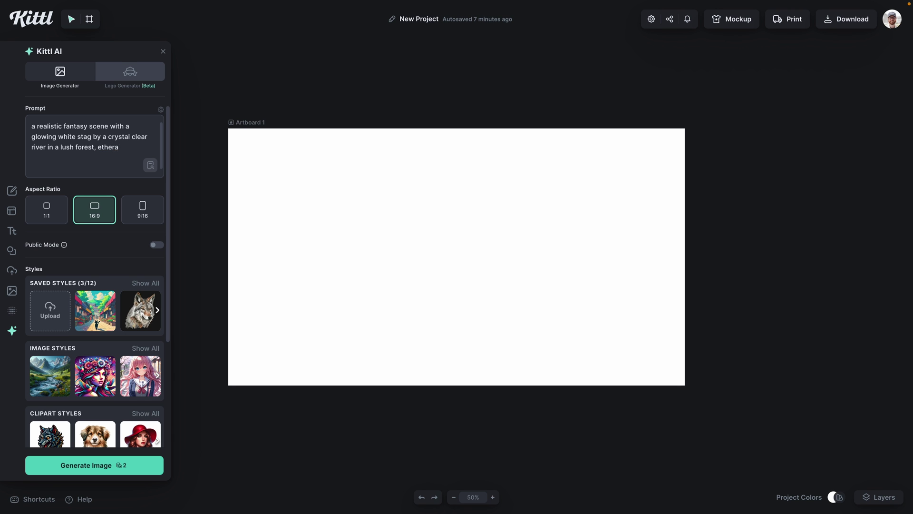
{"action": "type", "text": "g"}
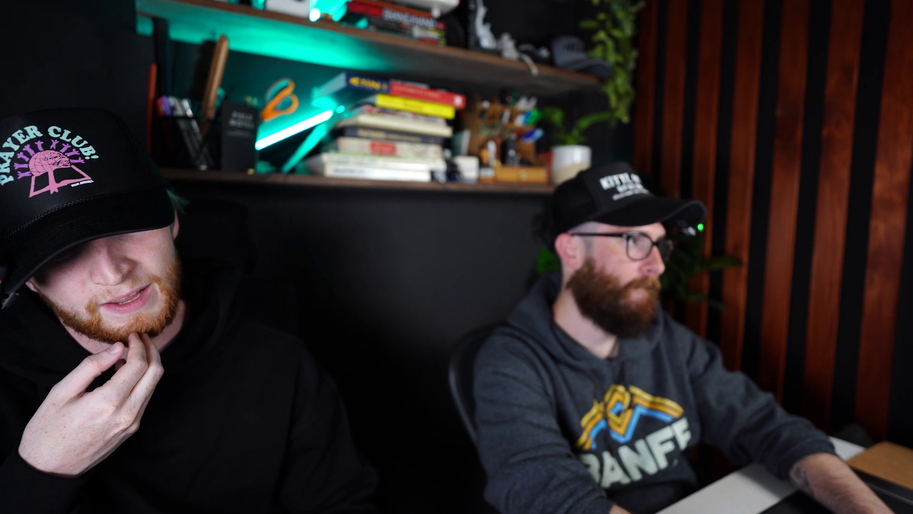
{"action": "type", "text": "hts shimmer among ancient trees, and mythic"}
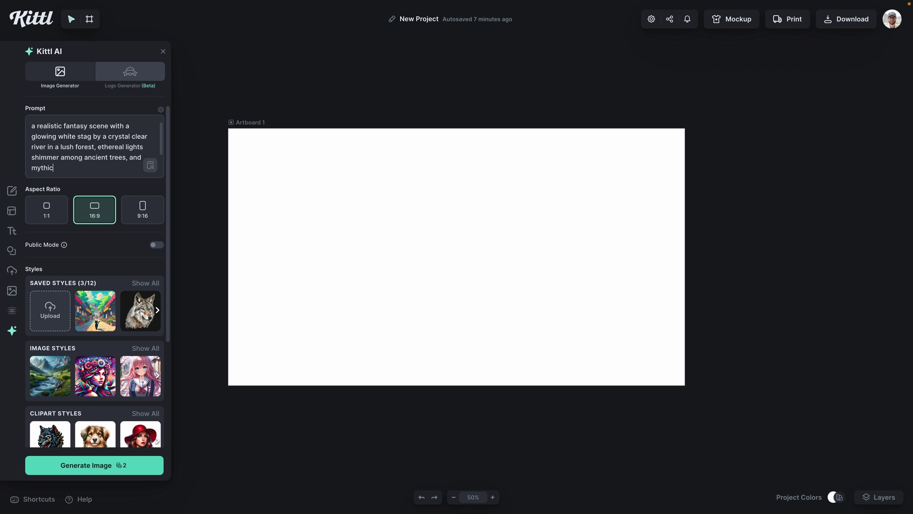
{"action": "type", "text": "reatures suf"}
{"action": "type", "text": "ly appear"}
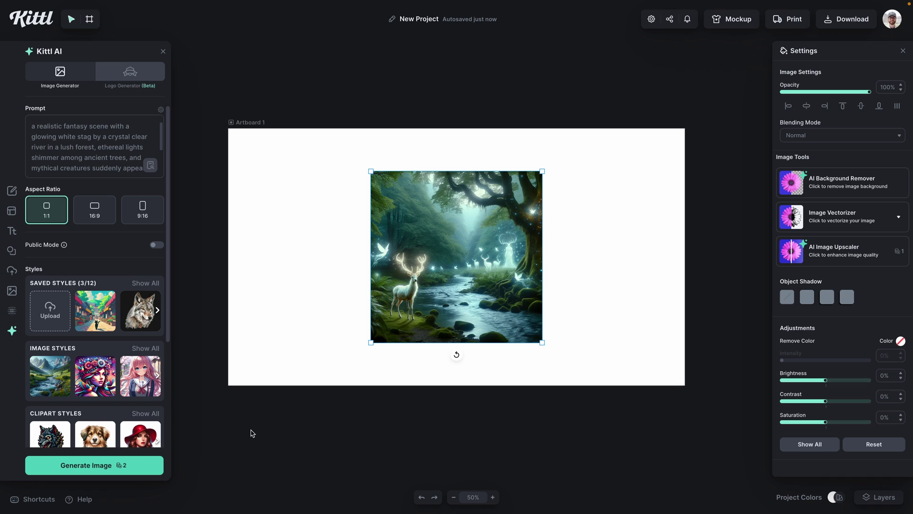
- Resize the stag image to fit the artboard height and centre it
{"action": "left_click_drag", "start_coordinate": [542, 171], "coordinate": [581, 137]}
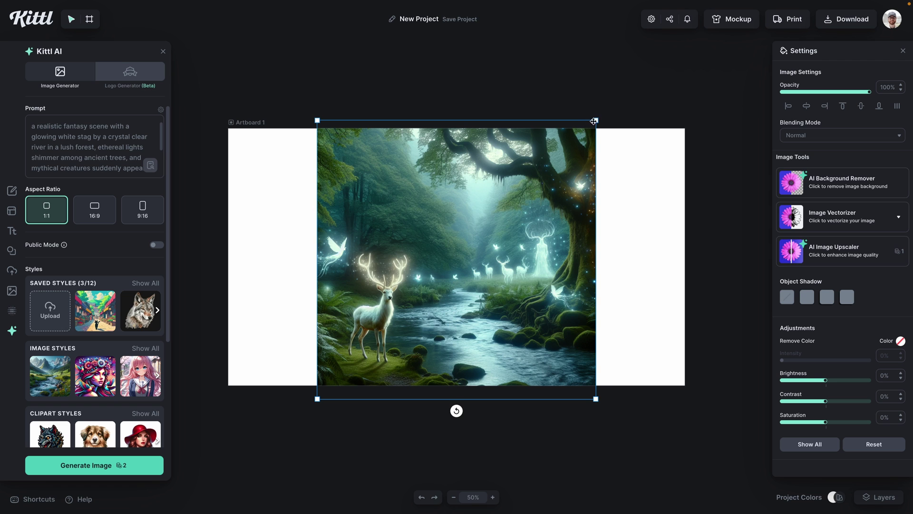
{"action": "left_click_drag", "start_coordinate": [593, 118], "coordinate": [580, 133]}
{"action": "left_click_drag", "start_coordinate": [543, 178], "coordinate": [541, 179]}
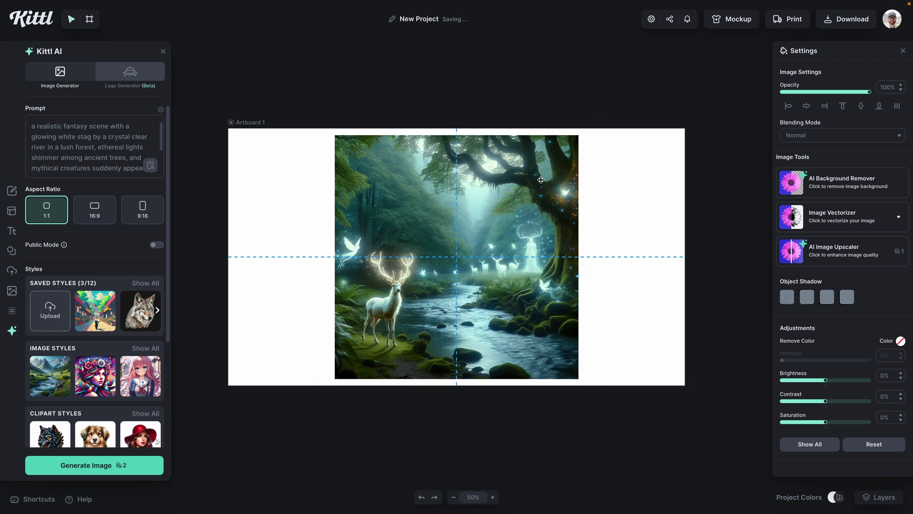
- Save the stag image as an Image Gen Style and nudge it into place
{"action": "right_click", "coordinate": [465, 204]}
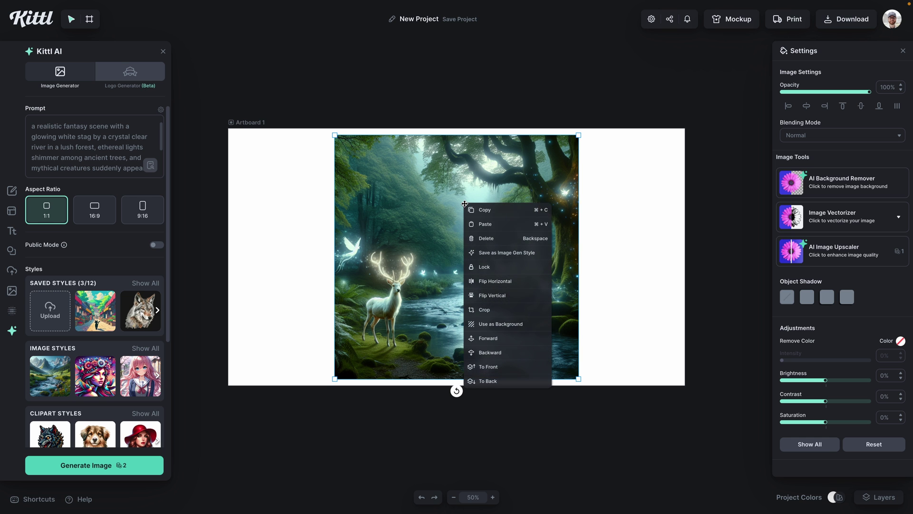
{"action": "left_click", "coordinate": [497, 253]}
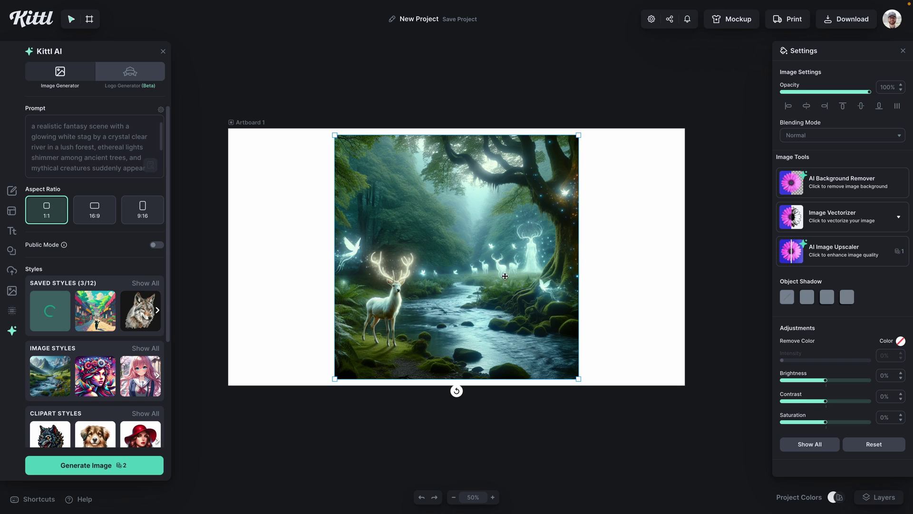
{"action": "left_click_drag", "start_coordinate": [505, 276], "coordinate": [512, 280]}
- Drag the stag image off the artboard to the right side of the canvas
{"action": "key", "text": "Delete"}
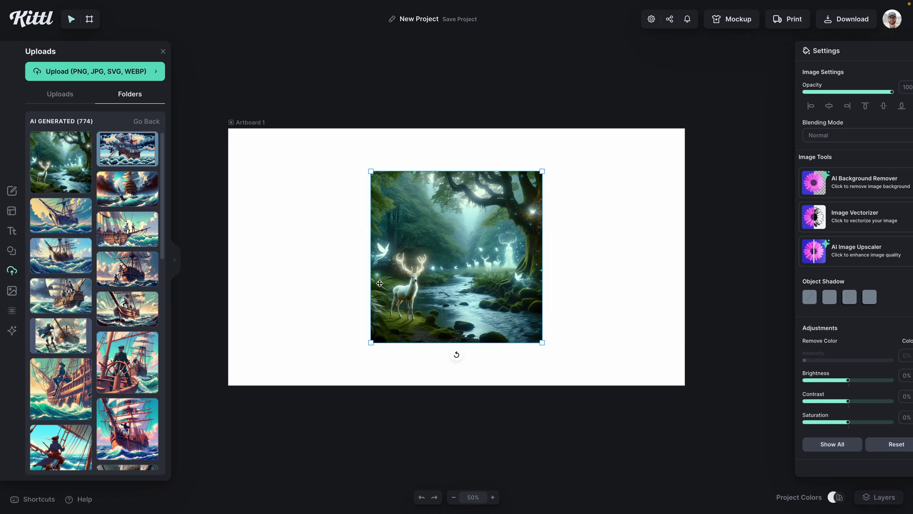
{"action": "left_click_drag", "start_coordinate": [456, 257], "coordinate": [785, 256]}
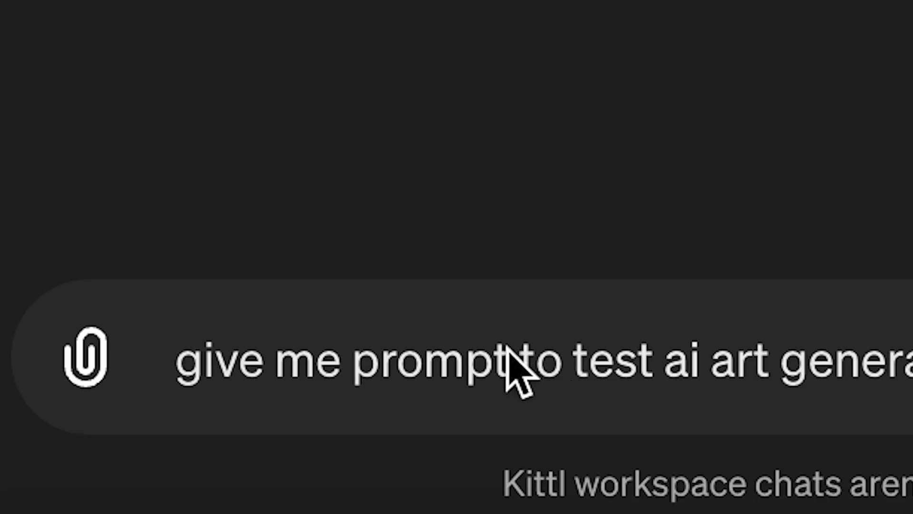
- Write a prompt for a mystical forest with glowing plants, a river, a hilltop castle and dragons
{"action": "left_click", "coordinate": [365, 481]}
{"action": "type", "text": "stical"}
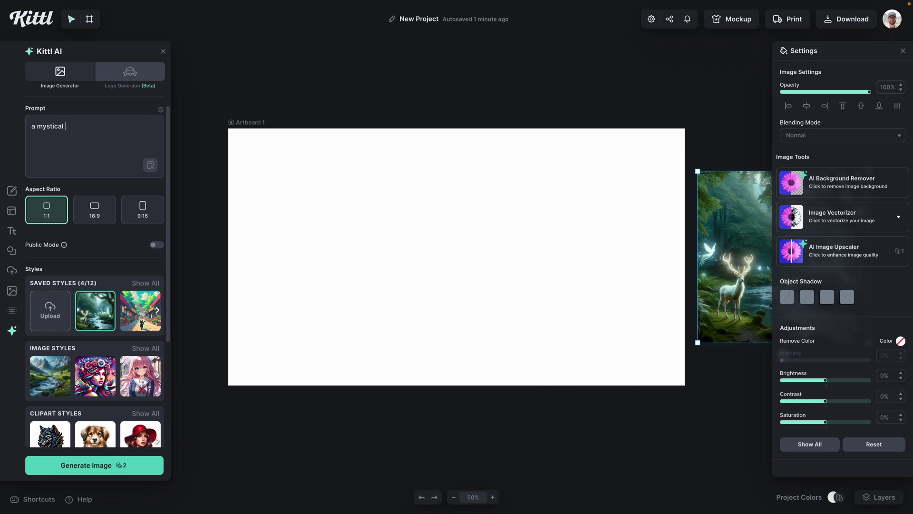
{"action": "type", "text": "forest with "}
{"action": "type", "text": "towering trees"}
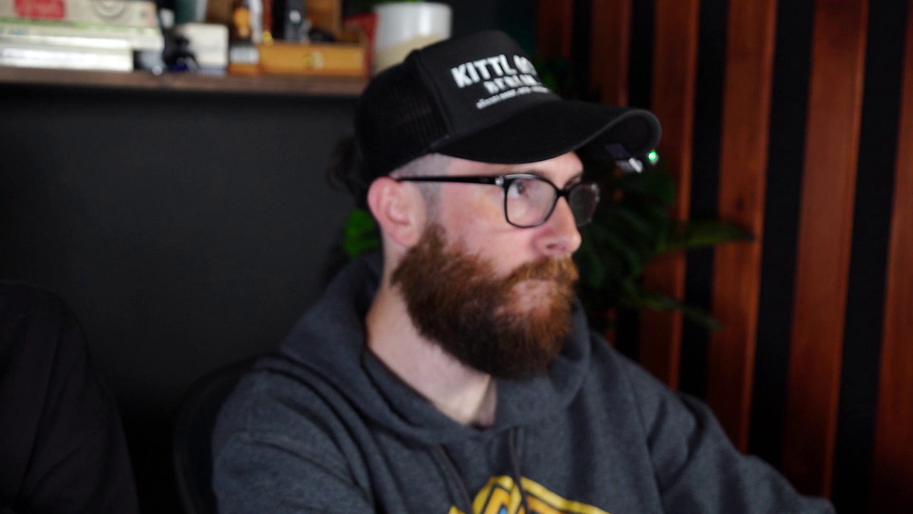
{"action": "type", "text": ", glowing plants, and a sparkling"}
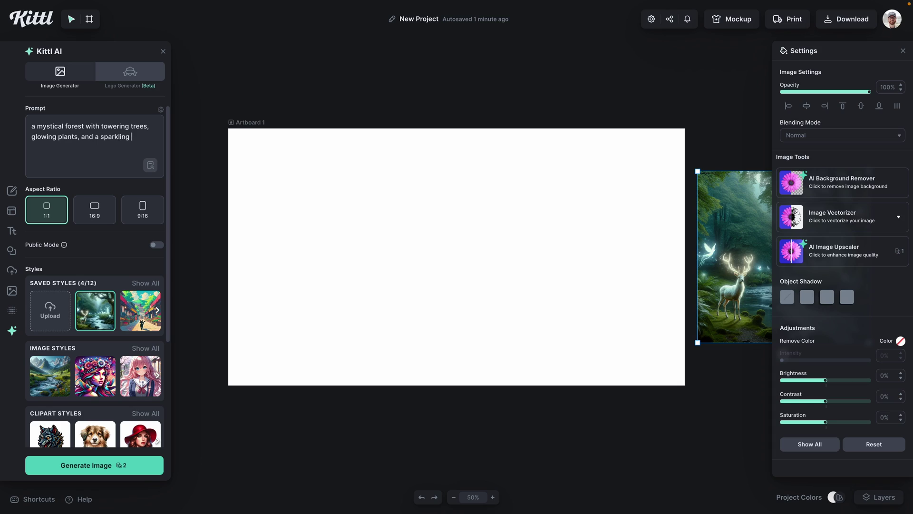
{"action": "type", "text": " river r"}
{"action": "type", "text": "unning through, in the background ther"}
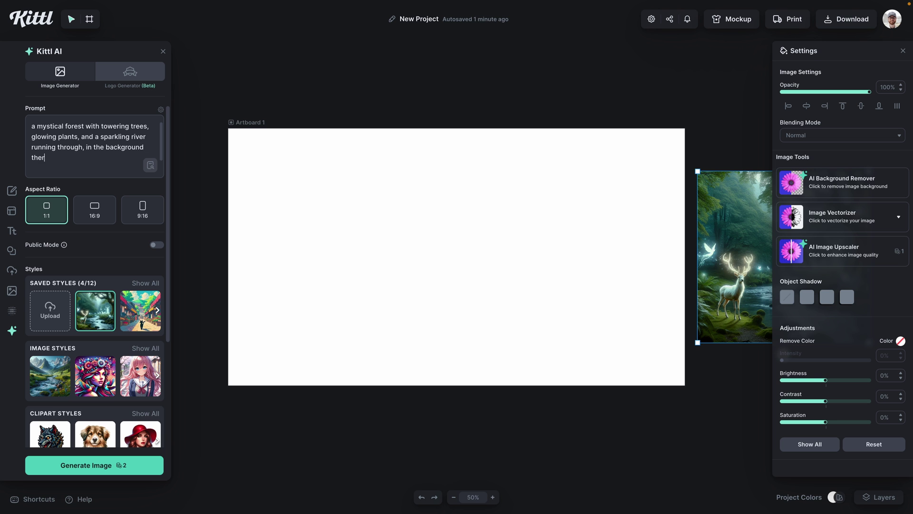
{"action": "type", "text": "e is a mag"}
{"action": "type", "text": "estic castle sitting on top"}
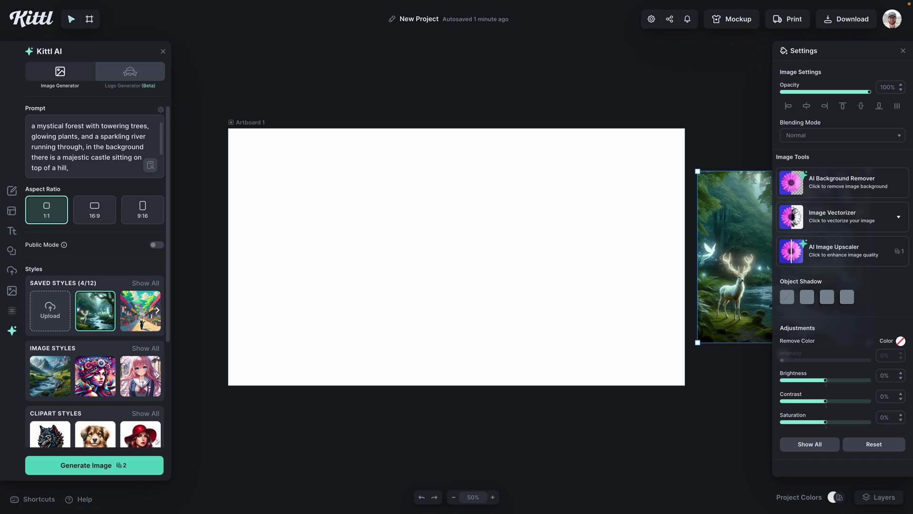
{"action": "type", "text": "of a hill, with"}
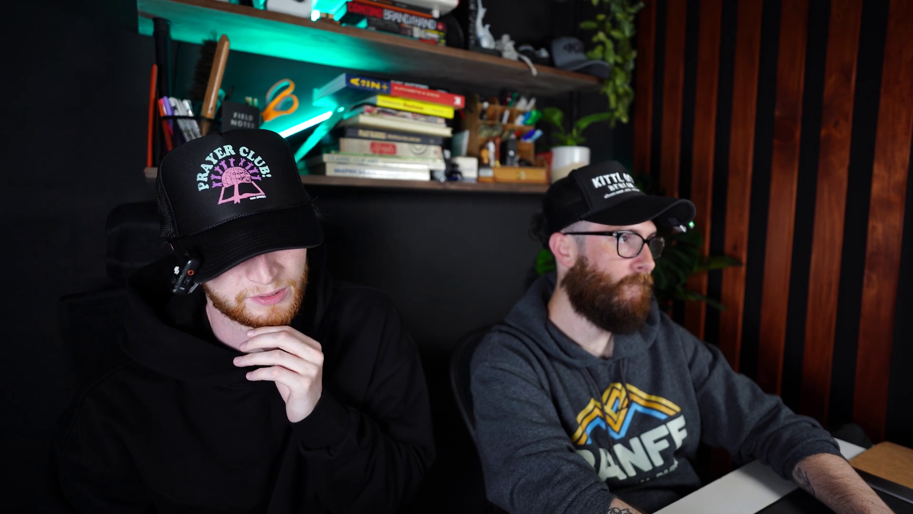
{"action": "type", "text": "dragons flying aro"}
{"action": "type", "text": "und it"}
{"action": "type", "text": "under a starry sky"}
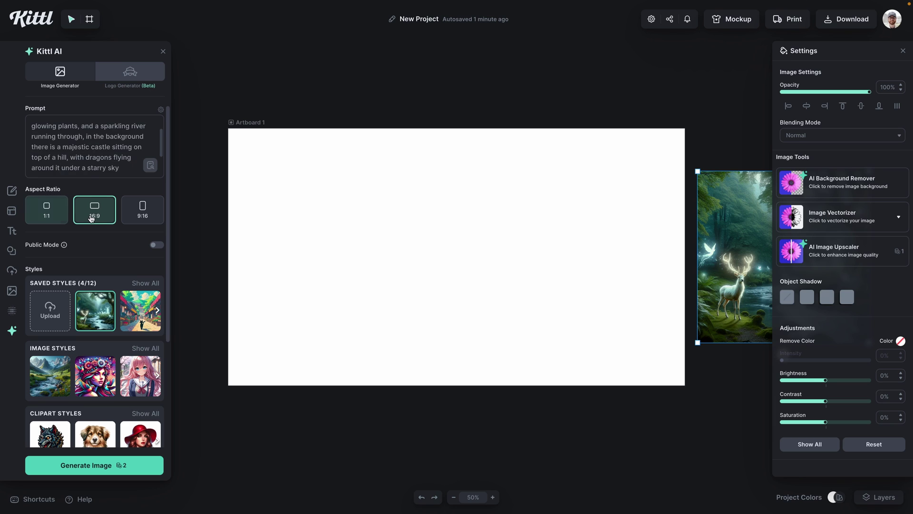
- Set the aspect ratio to 16:9 and generate the forest castle image
{"action": "left_click", "coordinate": [92, 218]}
{"action": "left_click", "coordinate": [92, 170]}
{"action": "left_click", "coordinate": [74, 470]}
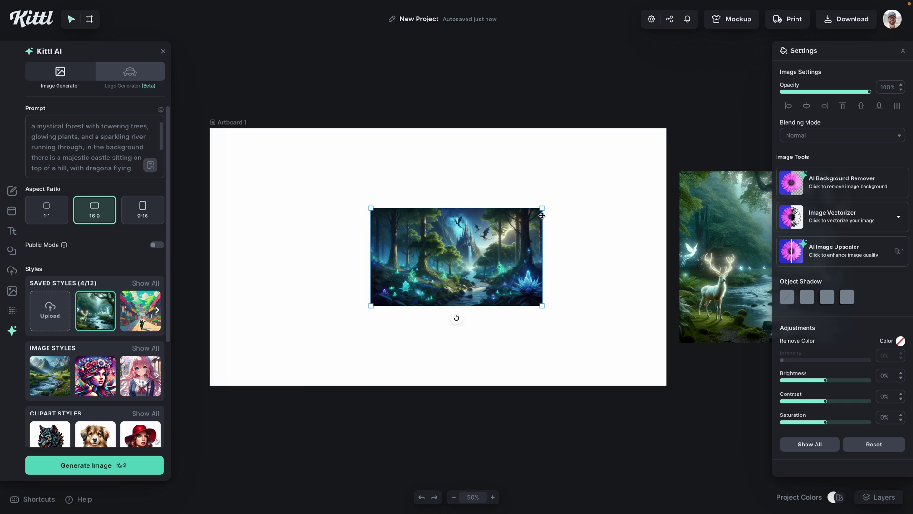
- Enlarge the forest castle image to cover the artboard, centre it, and deselect it
{"action": "left_click_drag", "start_coordinate": [542, 208], "coordinate": [776, 147]}
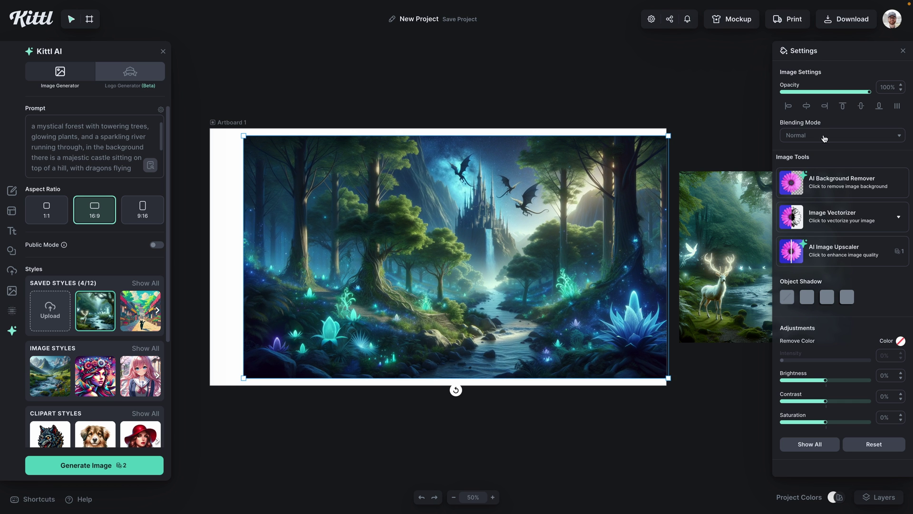
{"action": "left_click", "coordinate": [840, 108]}
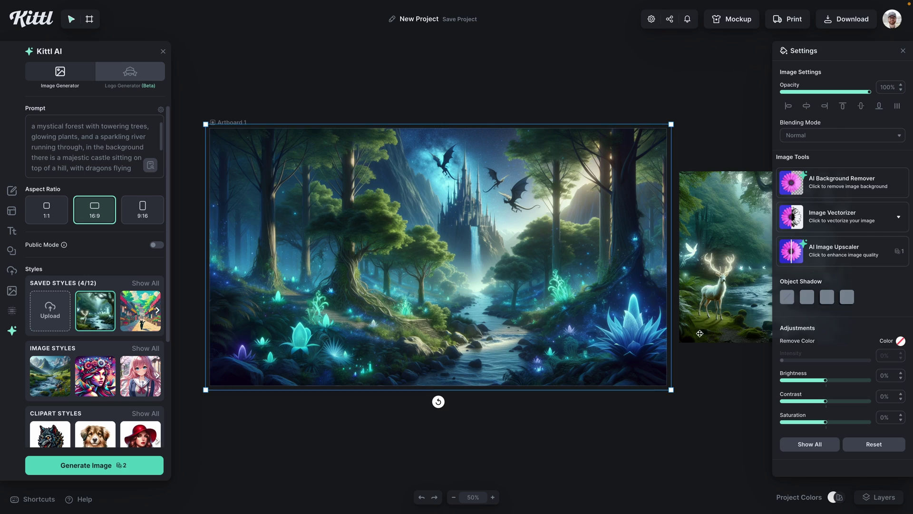
{"action": "left_click", "coordinate": [705, 350]}
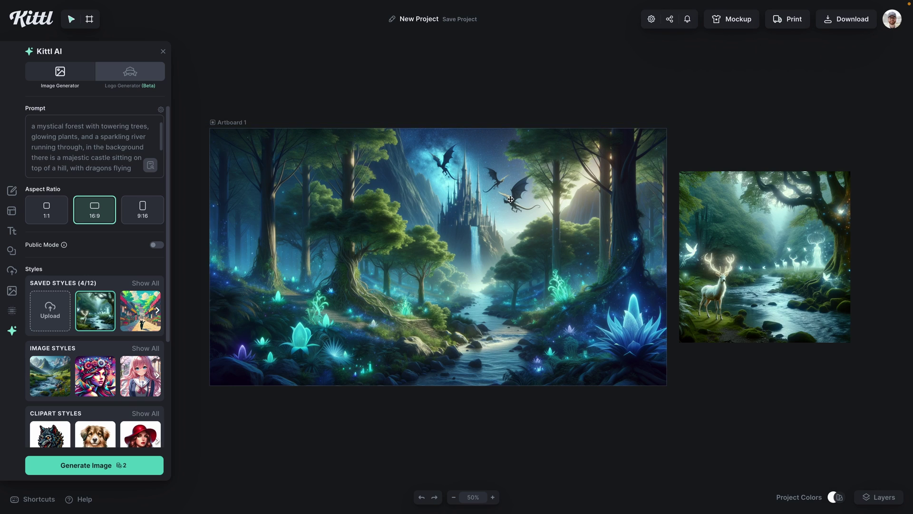